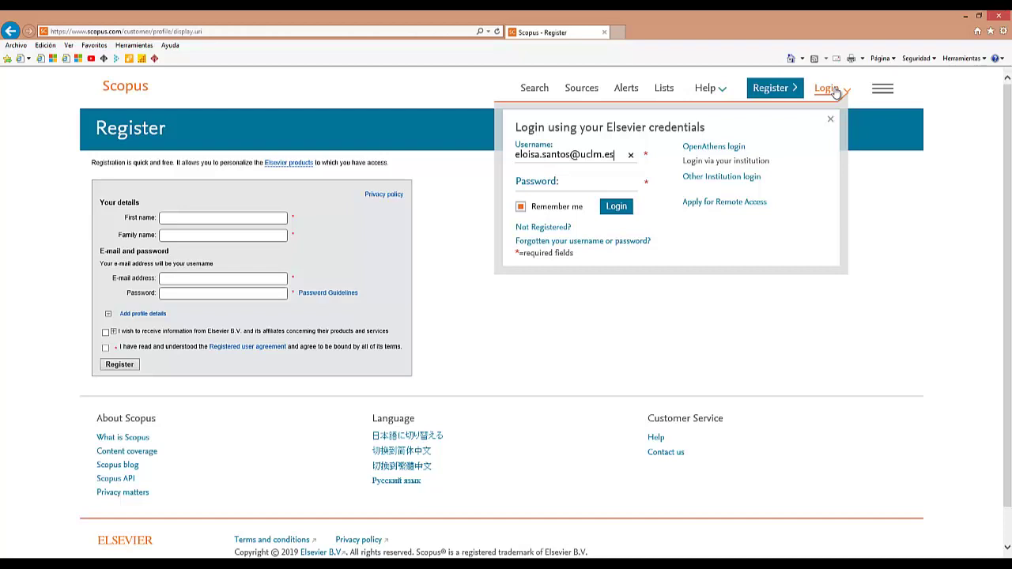
Enter the account password, log in, and let the browser save the password for scopus.com.
left_click(560, 179)
type("aaaaaaaaaaa")
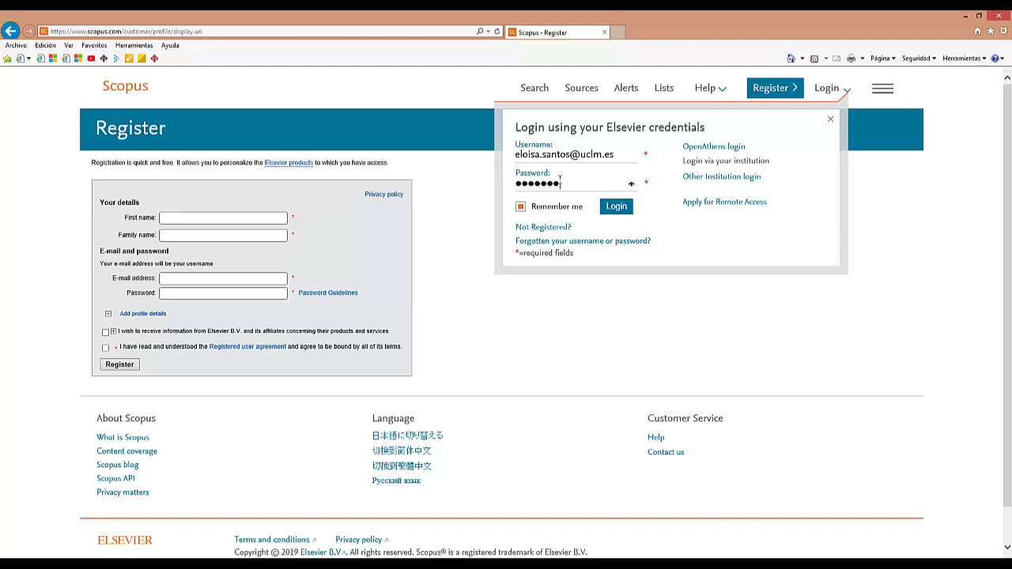
left_click(618, 209)
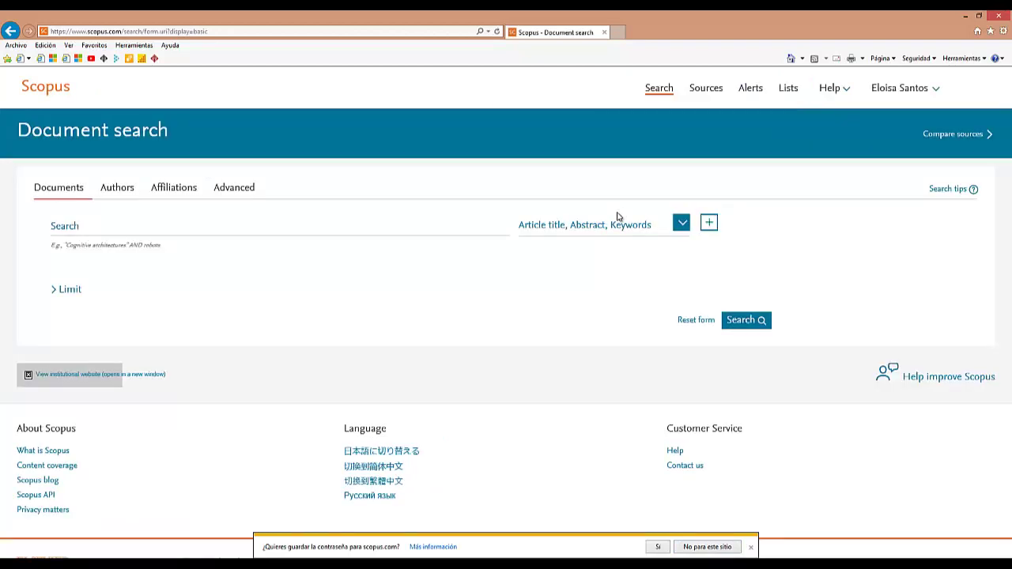
left_click(657, 547)
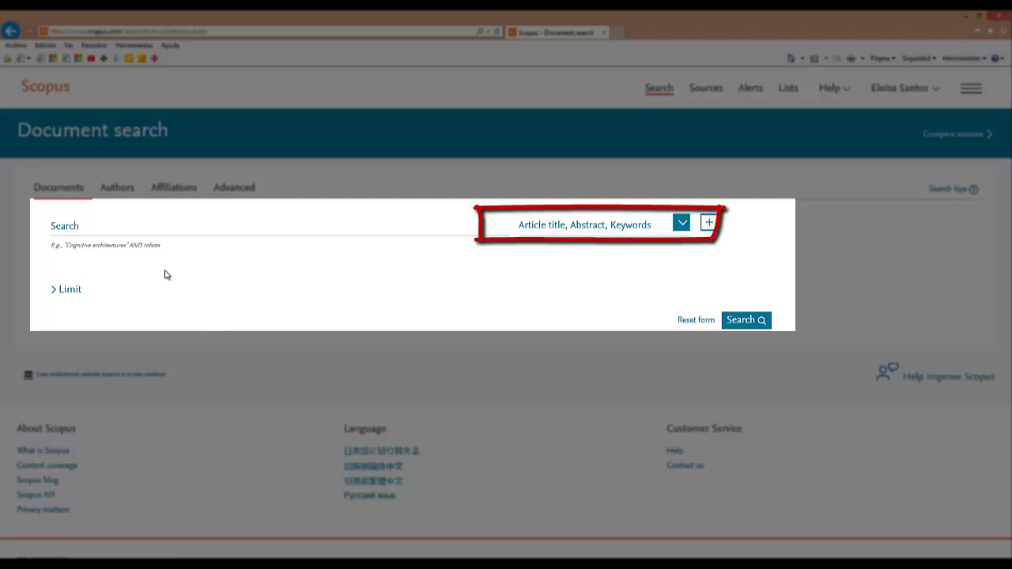
Search article titles, abstracts and keywords for documents on "educational innovations".
left_click(78, 226)
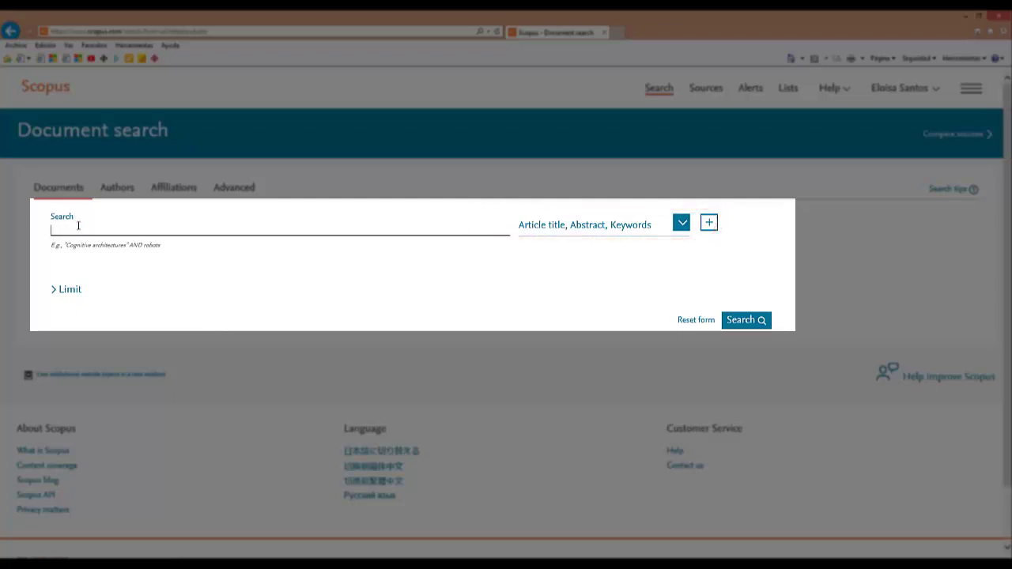
type("educational innovatoi")
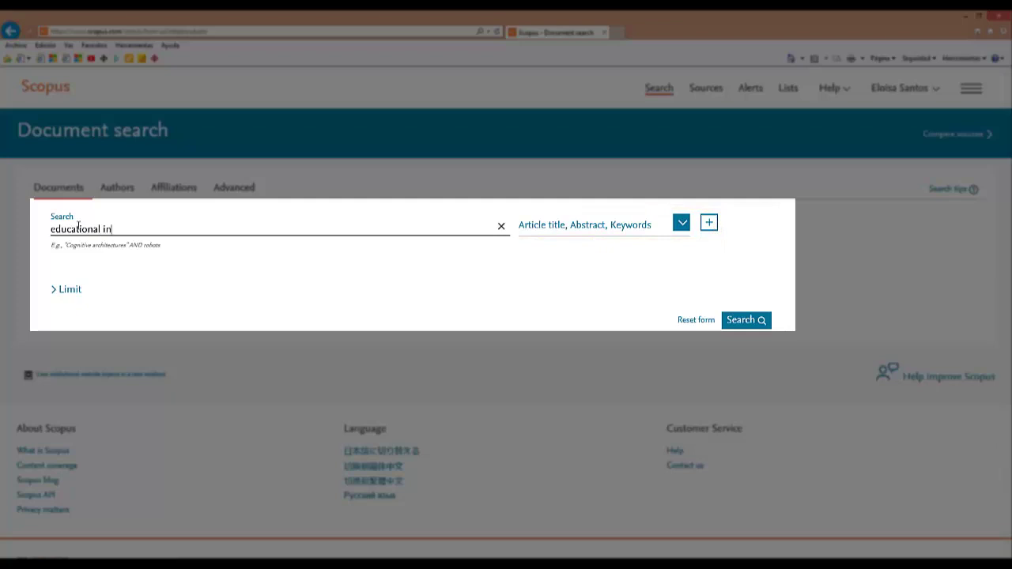
key("BackSpace")
key("BackSpace")
type("ions")
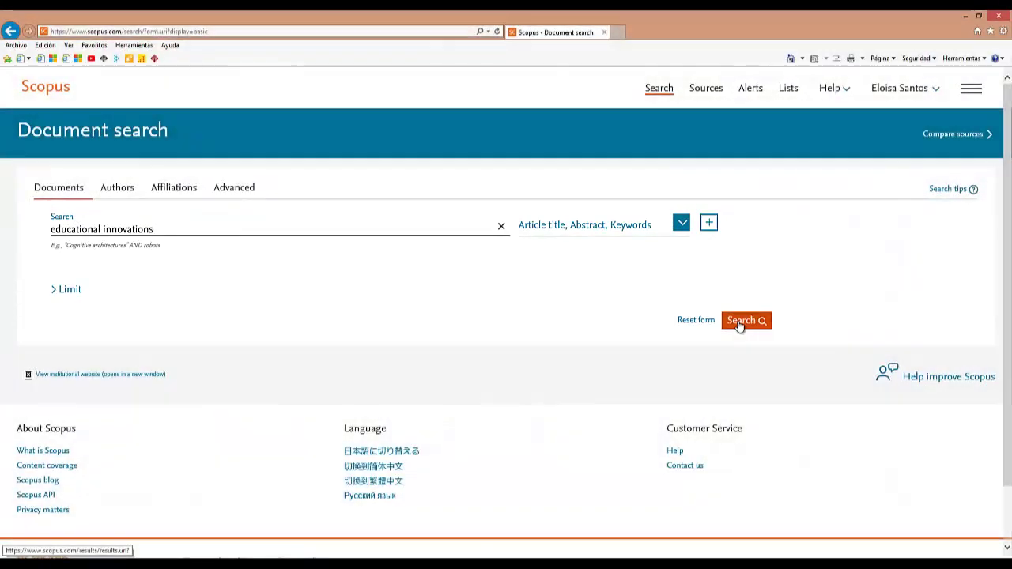
left_click(740, 324)
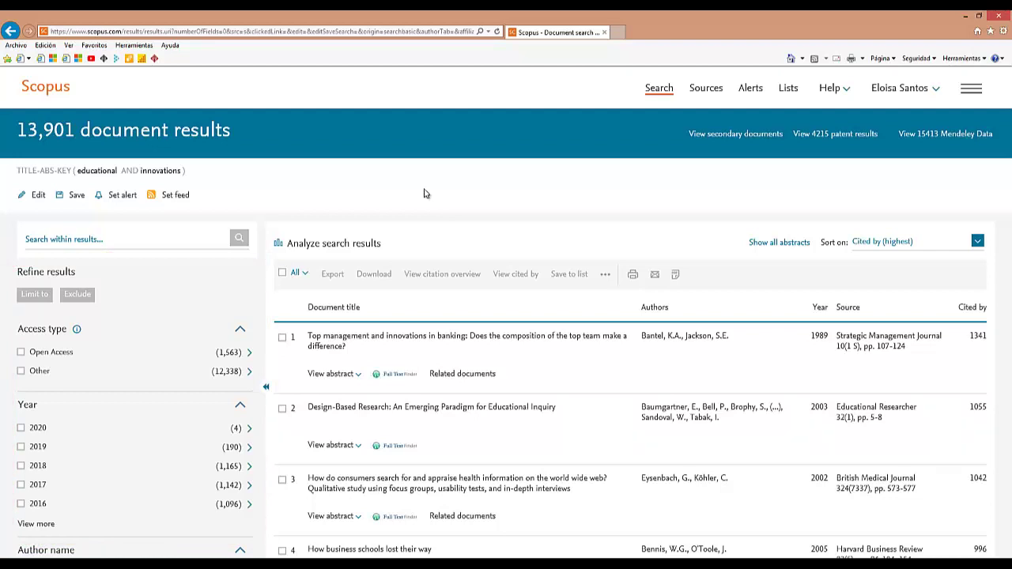
Start an e-mail alert for this search and name it "educational innovations ALERTA1".
left_click(120, 197)
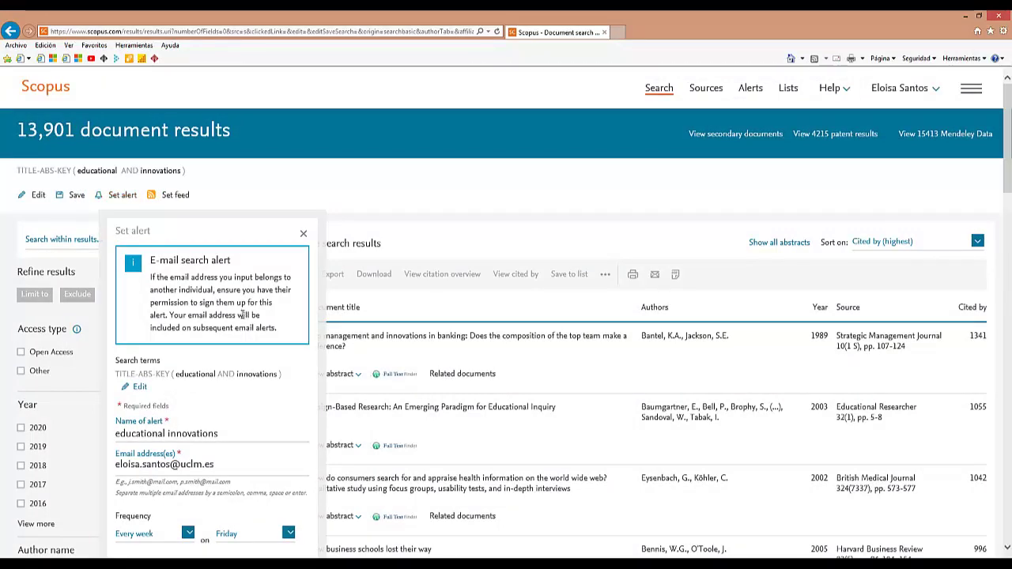
scroll(244, 319, "down", 1)
scroll(244, 319, "down", 2)
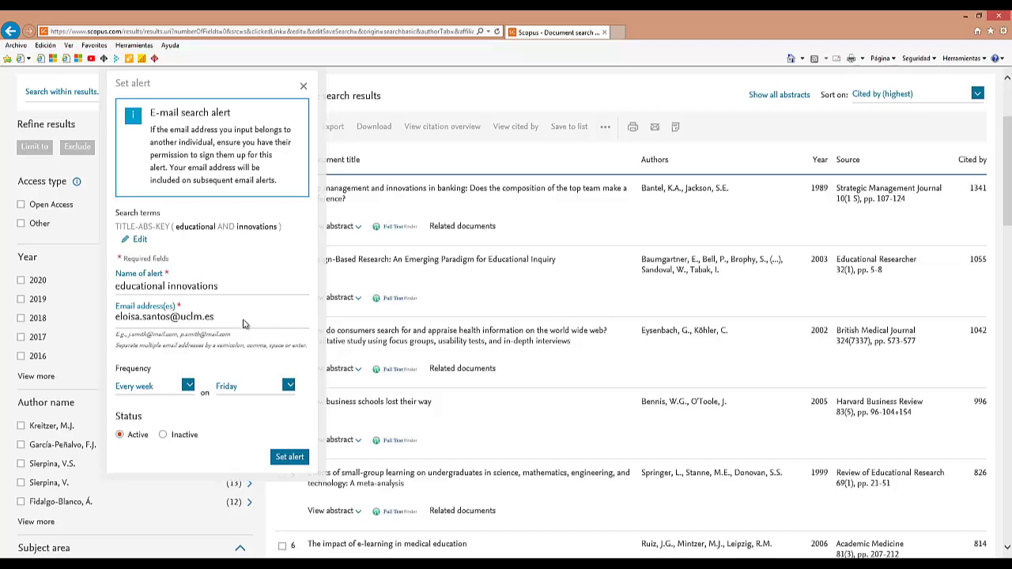
left_click(230, 287)
type("A")
type("BM")
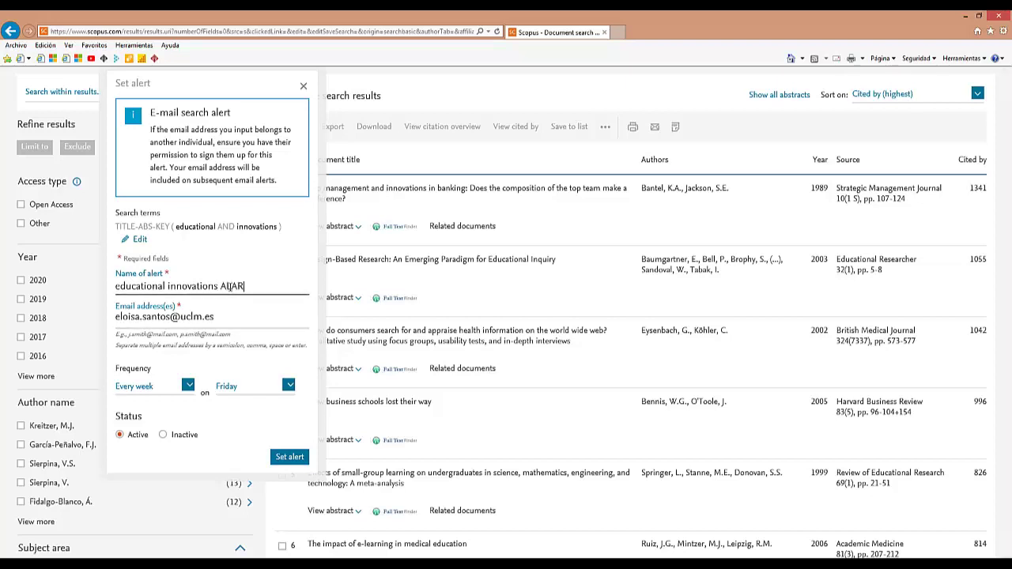
key("BackSpace")
key("BackSpace")
type("LERTA1")
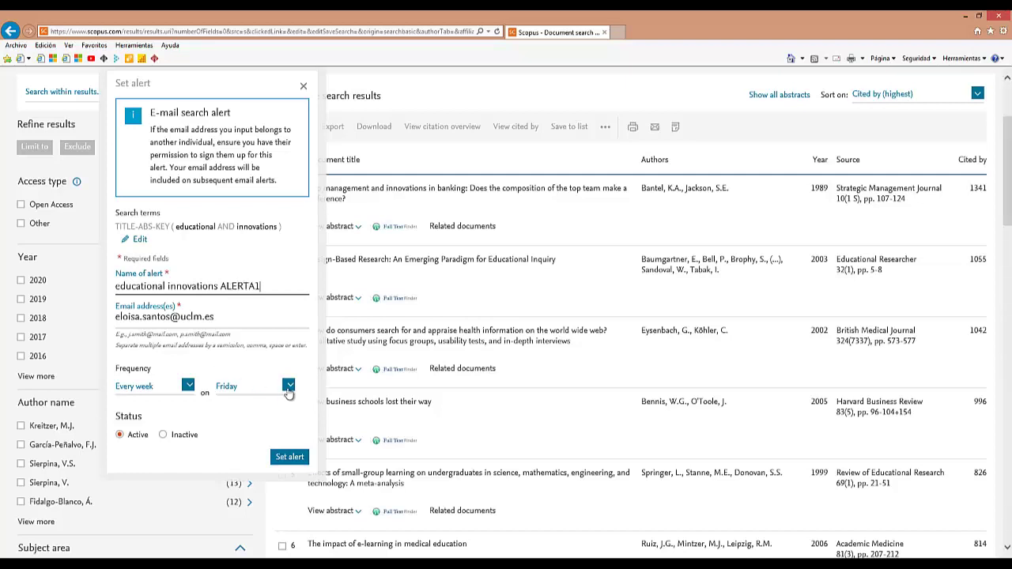
Set the search alert's frequency to every month and create the alert.
left_click(188, 385)
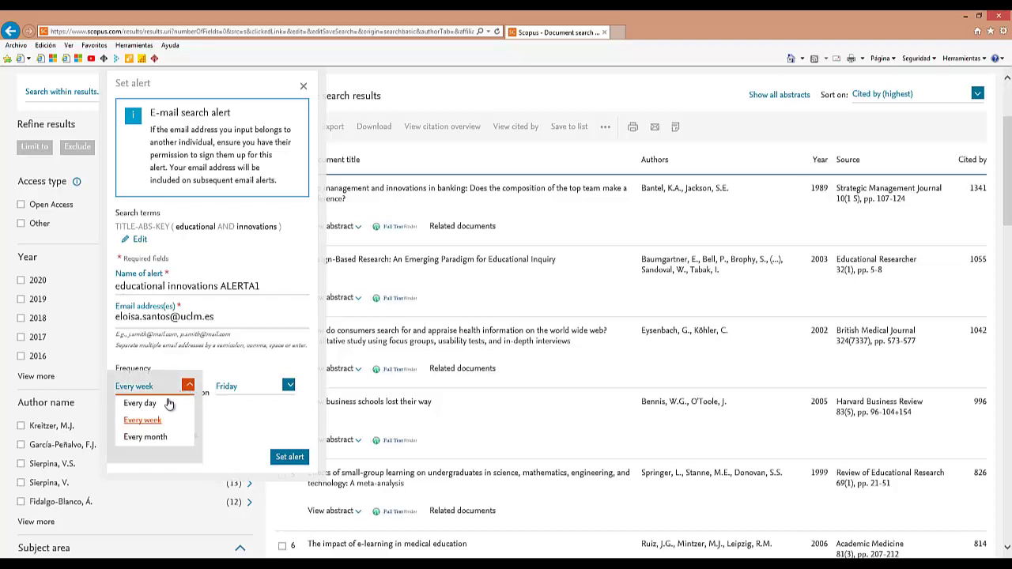
left_click(160, 438)
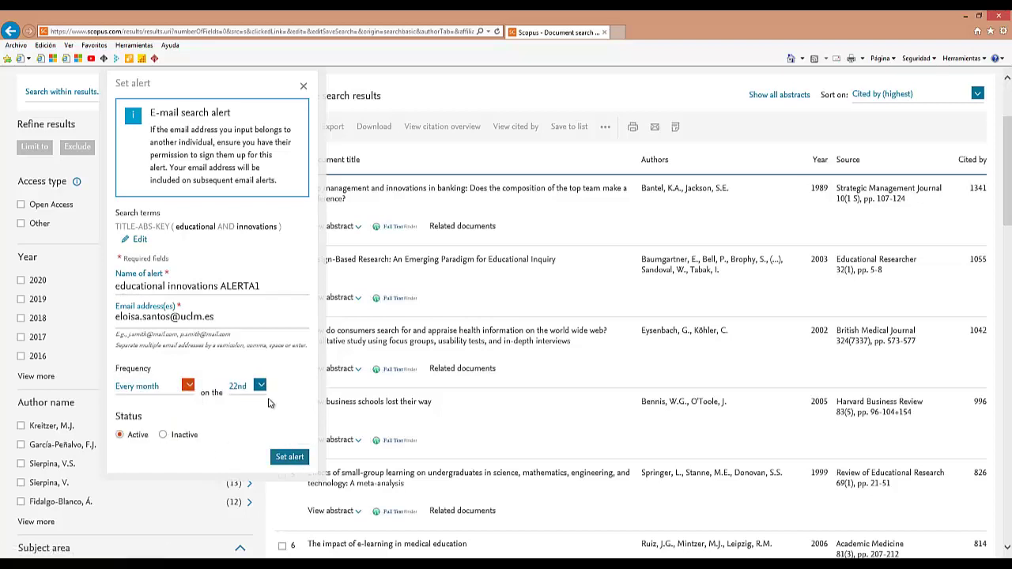
left_click(289, 458)
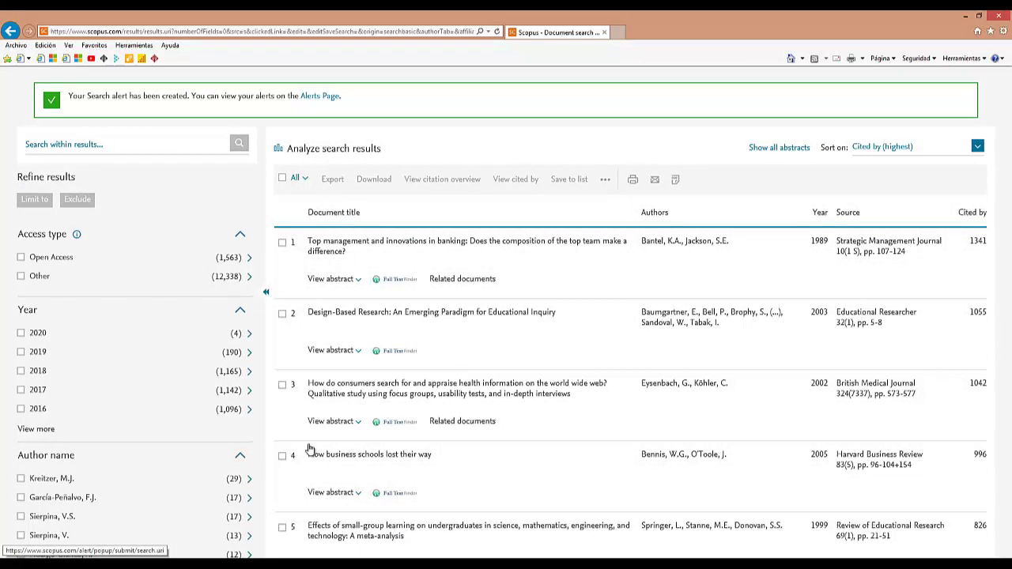
Open the Alerts page and review the saved search alerts with their frequency, actions and status.
scroll(442, 453, "up", 3)
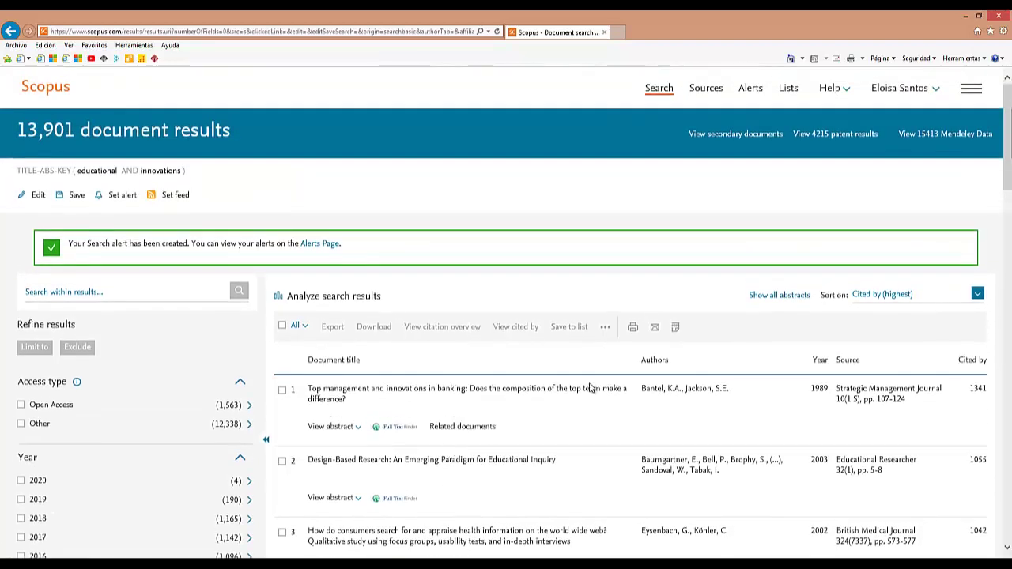
left_click(756, 92)
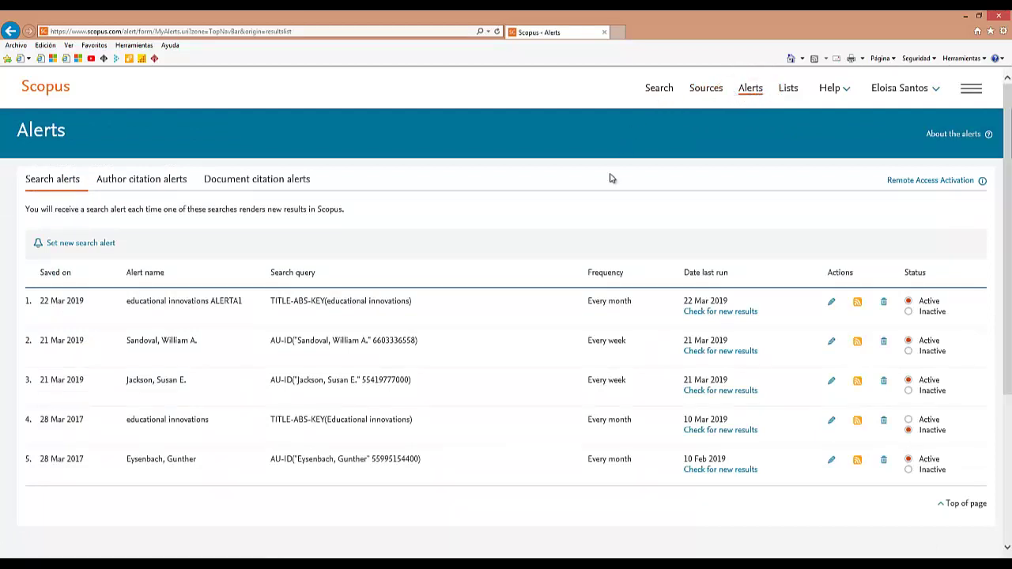
scroll(610, 178, "down", 1)
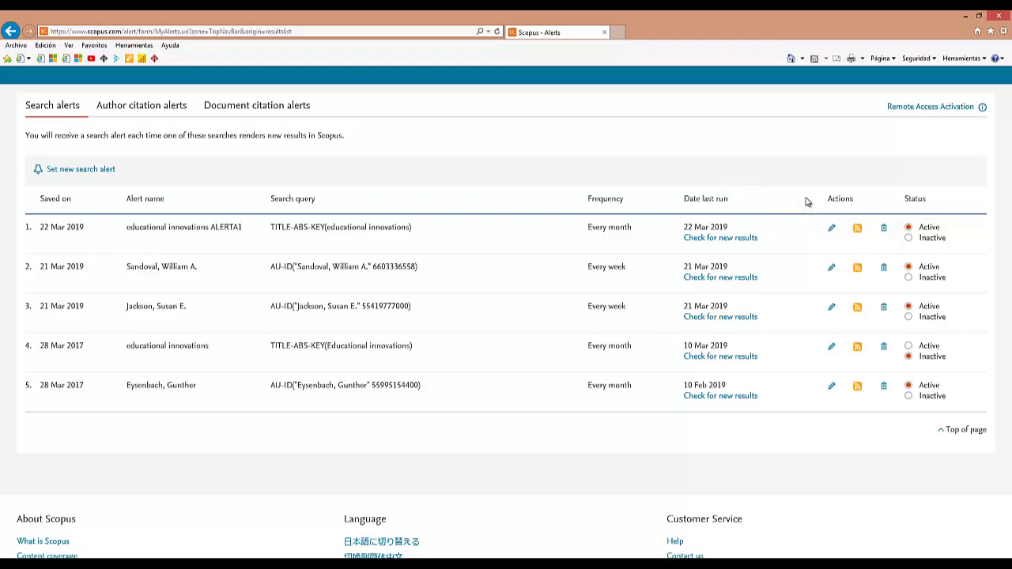
scroll(805, 202, "up", 1)
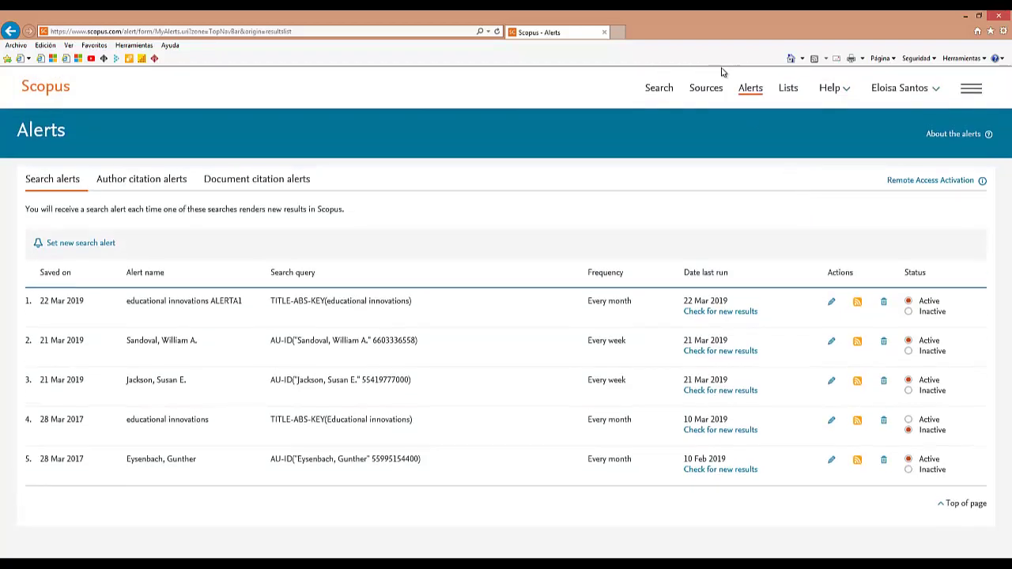
Return to the search results and open the author details of the first author of "How business schools lost their way".
left_click(10, 31)
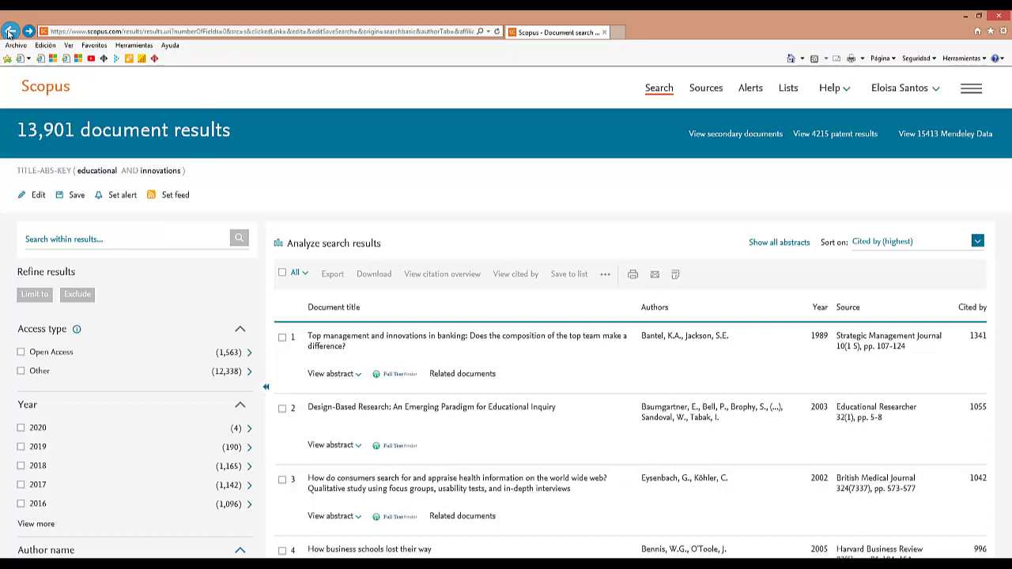
scroll(379, 305, "down", 3)
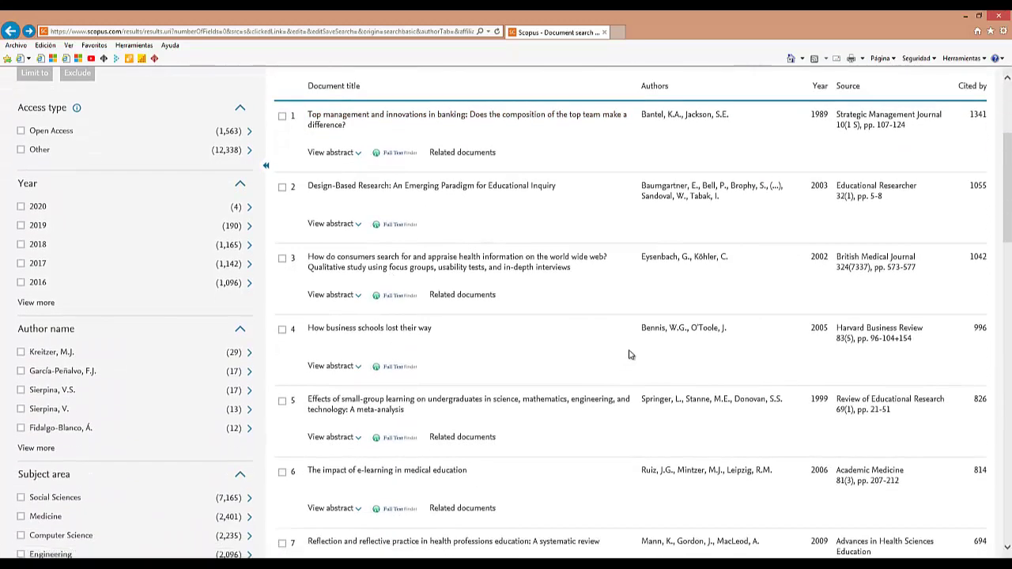
left_click(659, 331)
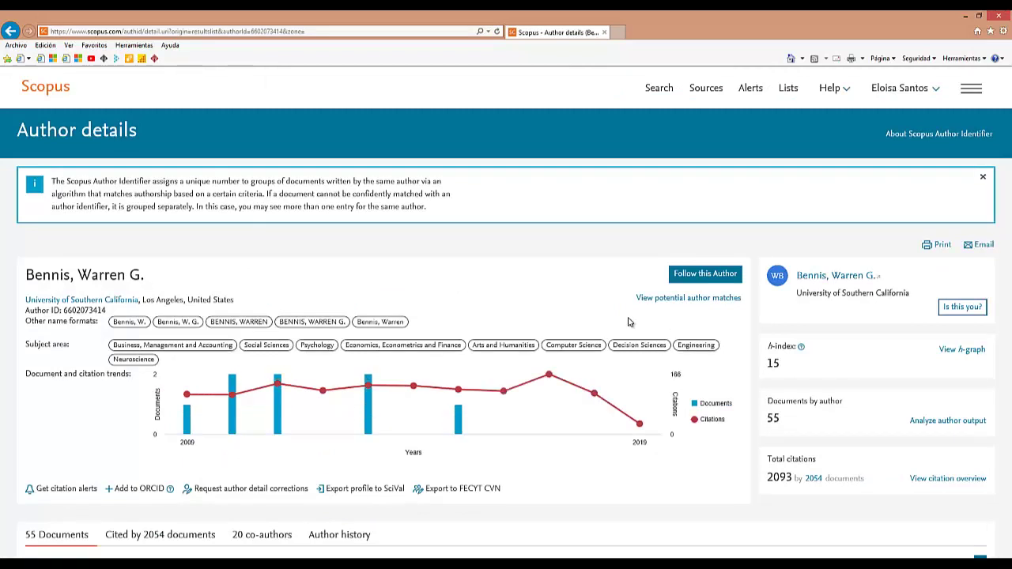
Create a citation alert for this author, with the frequency set to every month on the 1st.
scroll(629, 322, "down", 1)
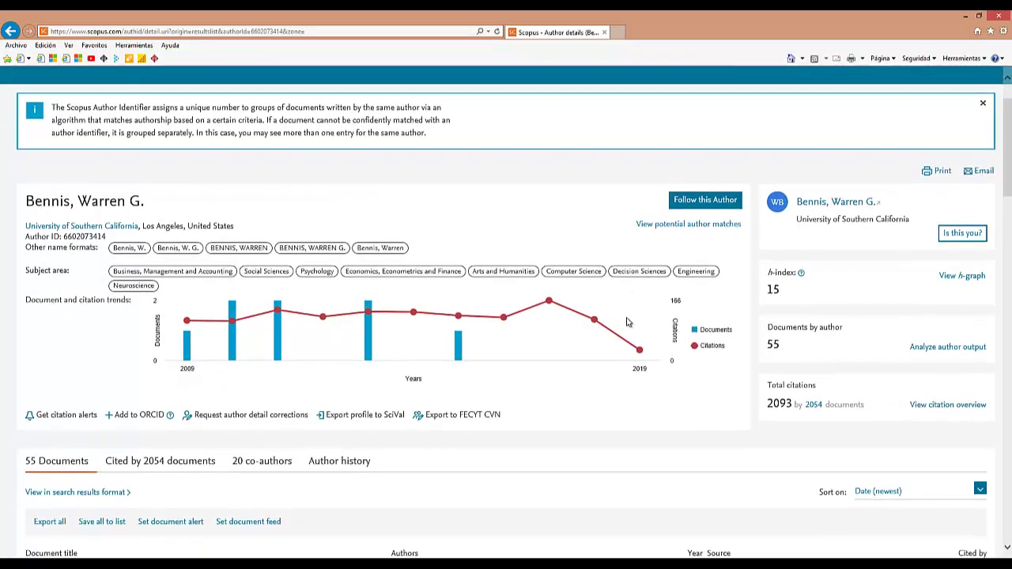
scroll(630, 322, "up", 1)
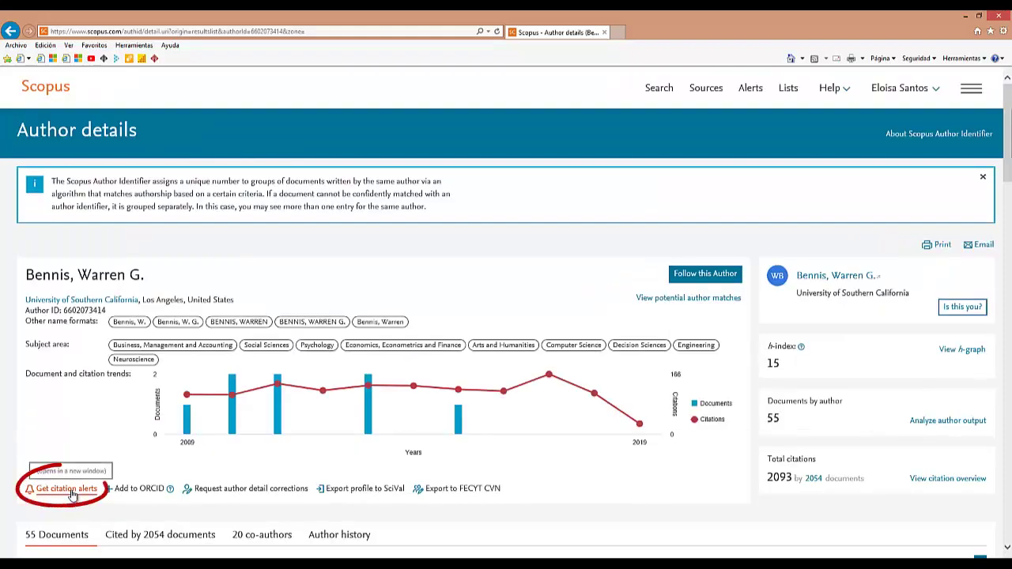
left_click(71, 490)
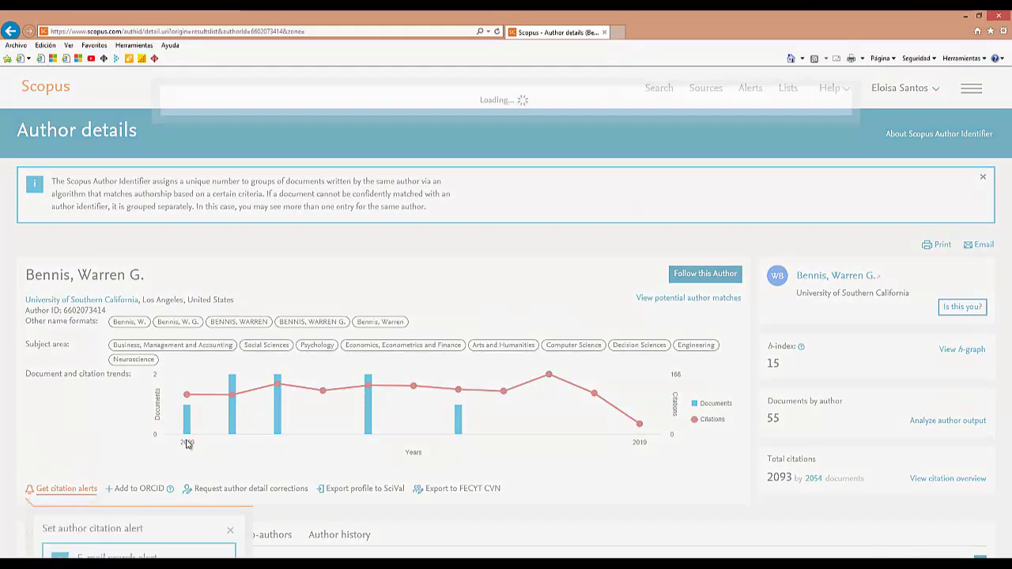
scroll(188, 445, "down", 7)
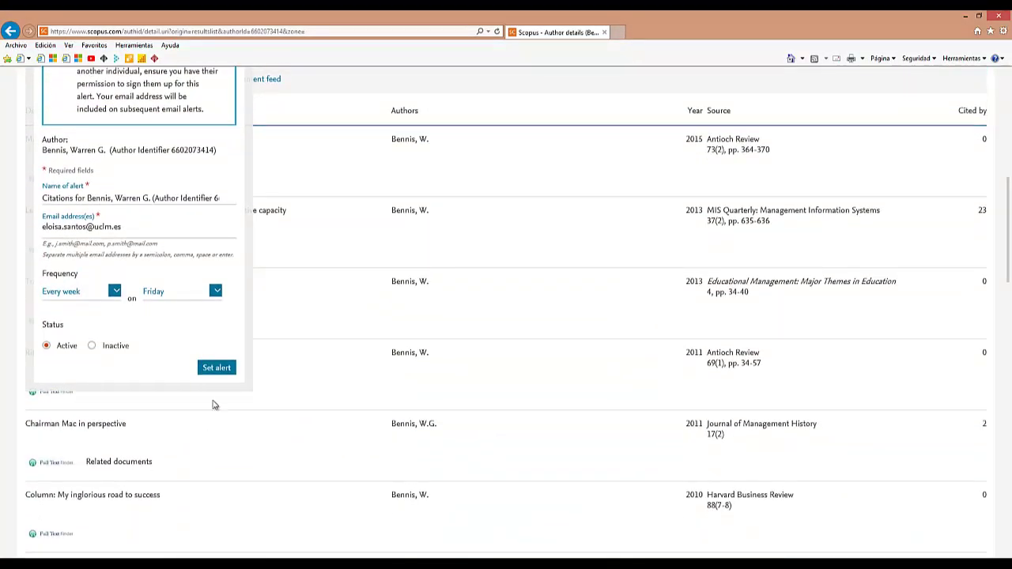
left_click(115, 293)
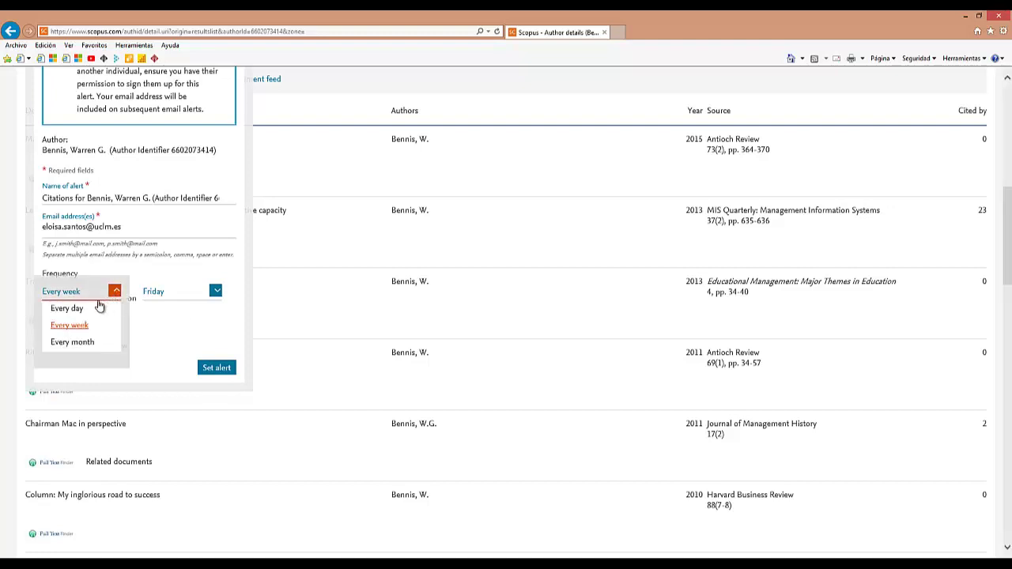
left_click(74, 342)
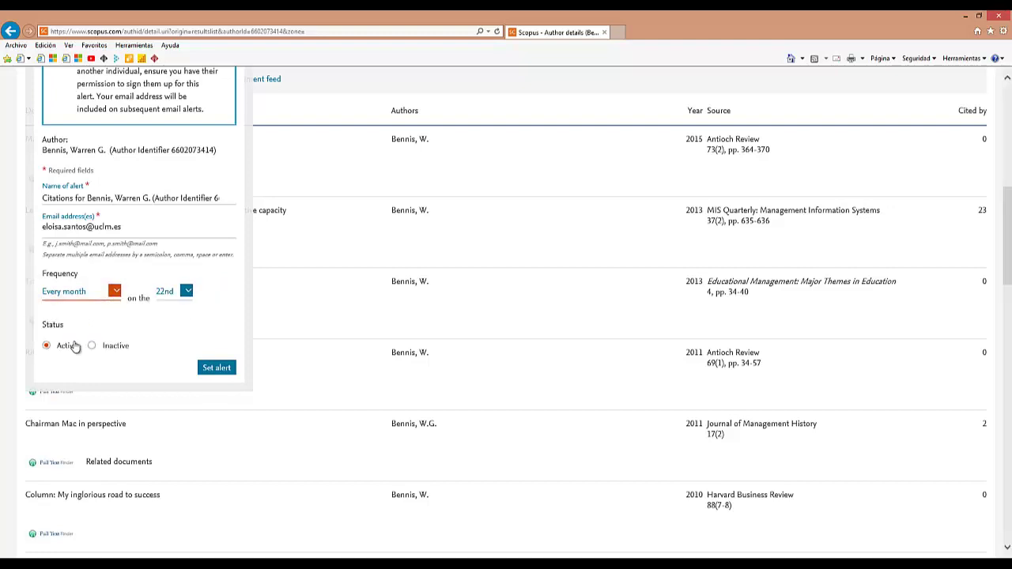
left_click(187, 291)
left_click(170, 310)
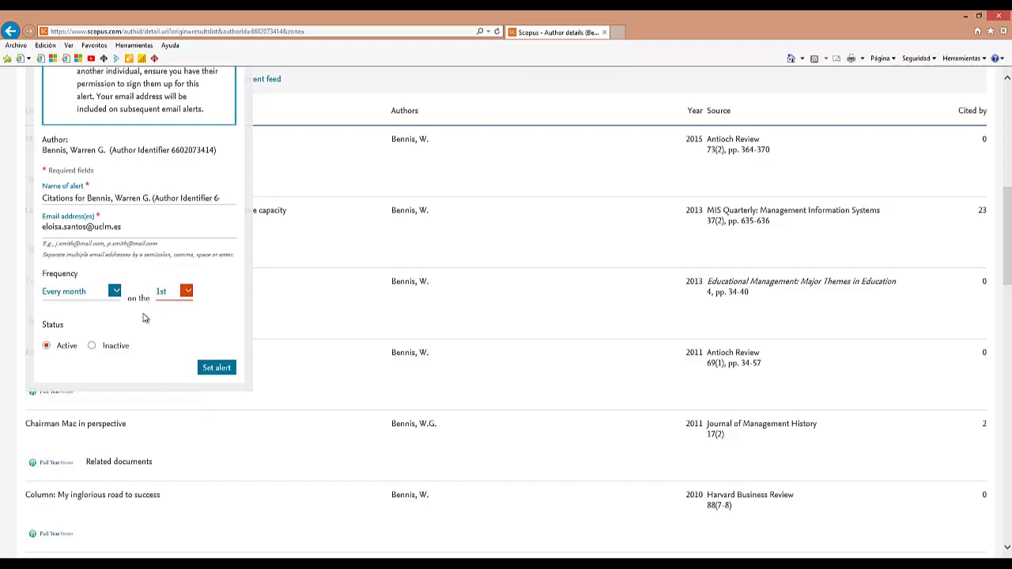
left_click(216, 368)
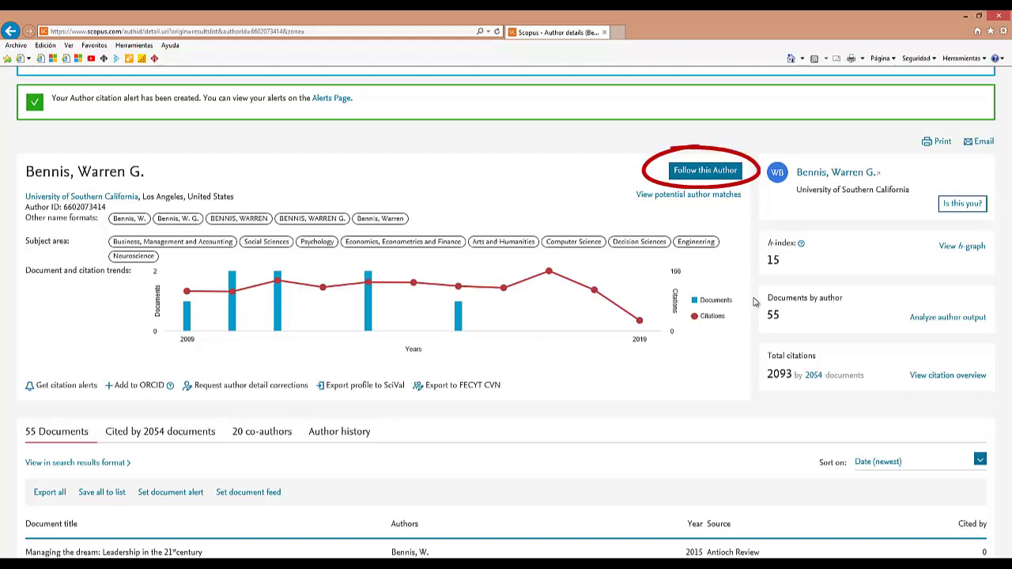
Follow this author by creating a search alert that runs every month on the 1st.
left_click(704, 173)
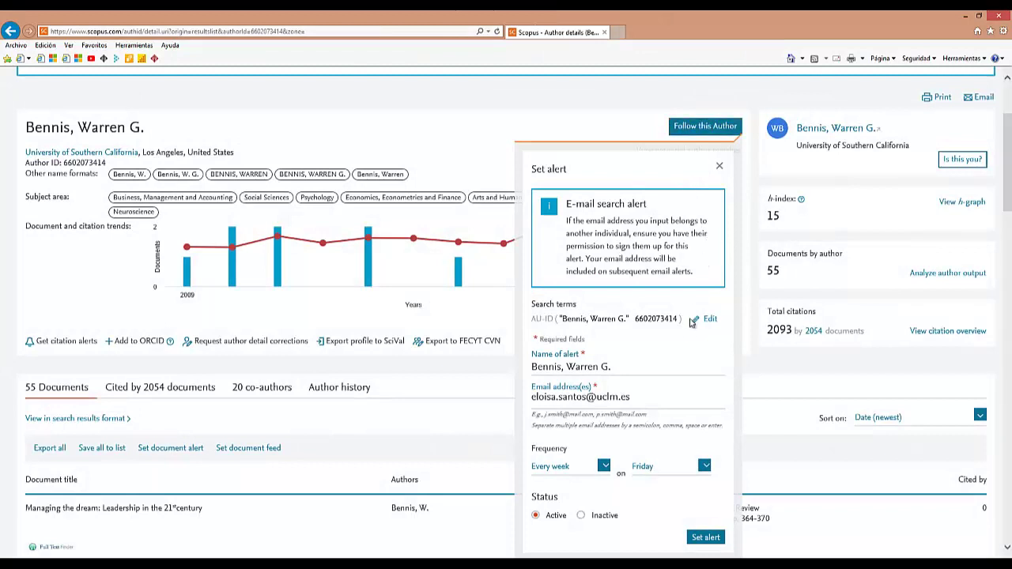
scroll(685, 332, "down", 2)
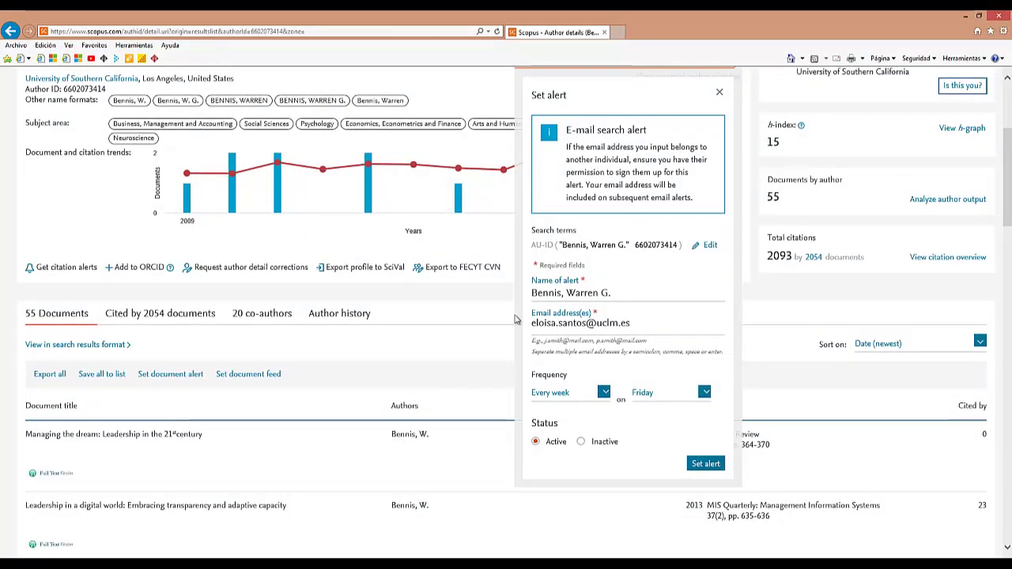
left_click(604, 392)
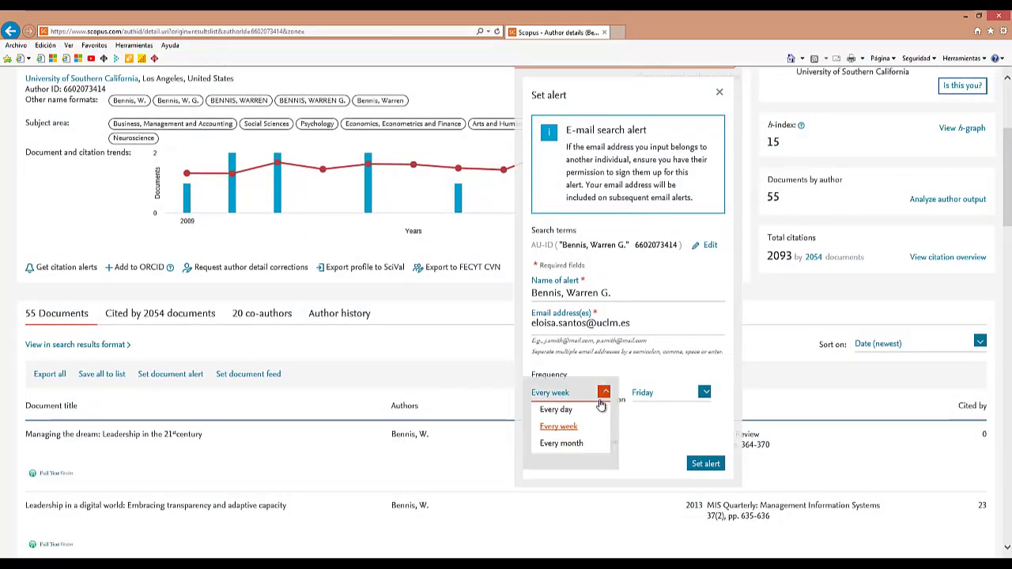
left_click(578, 444)
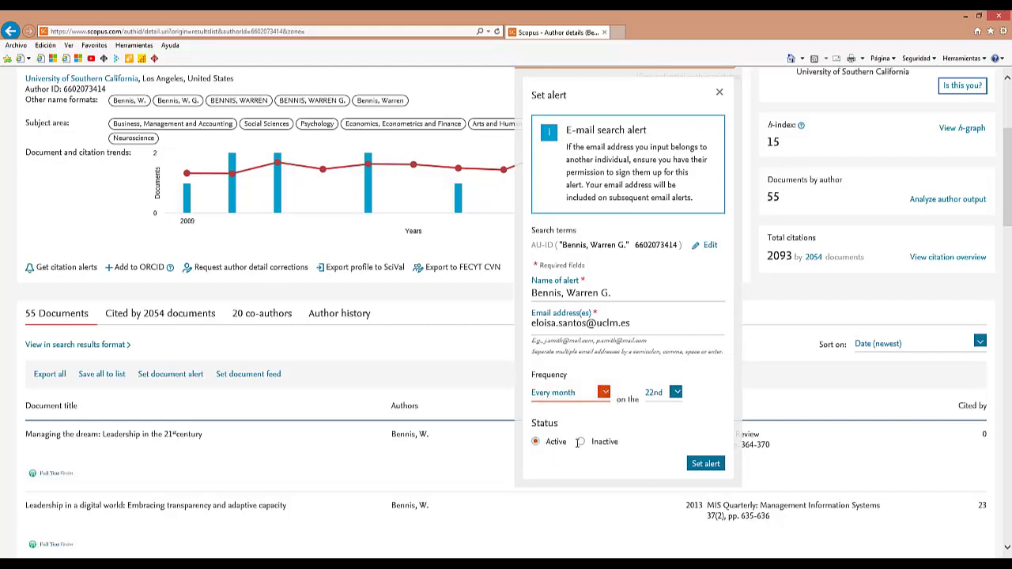
left_click(676, 394)
left_click(663, 413)
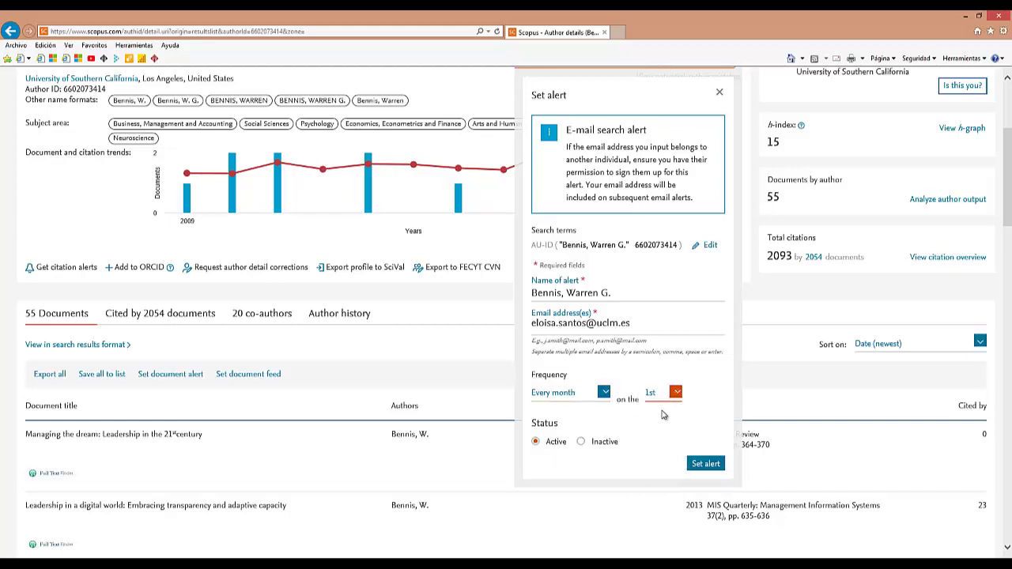
left_click(706, 464)
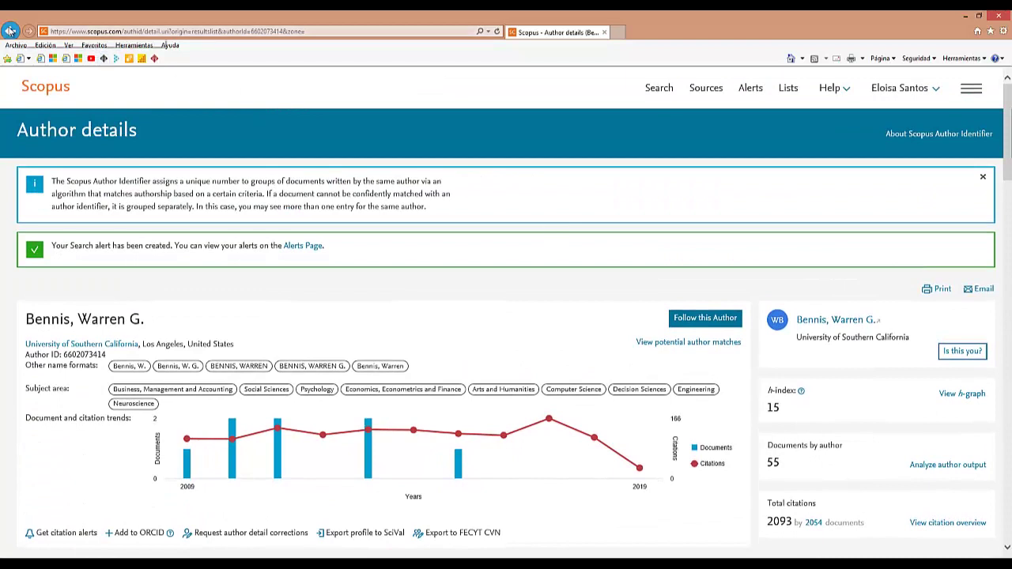
Return to the search results and open the document details of "How business schools lost their way".
left_click(10, 30)
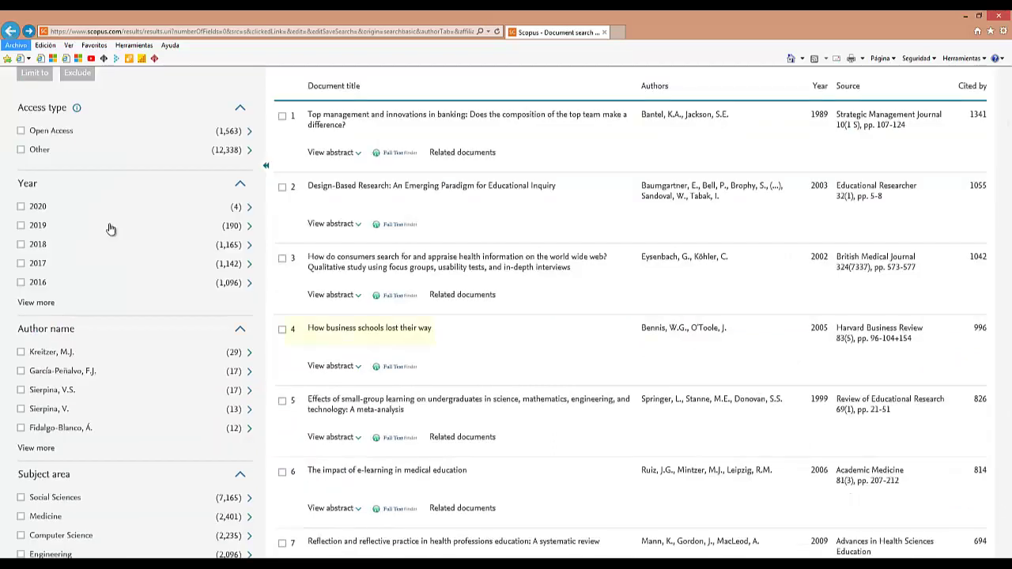
left_click(376, 335)
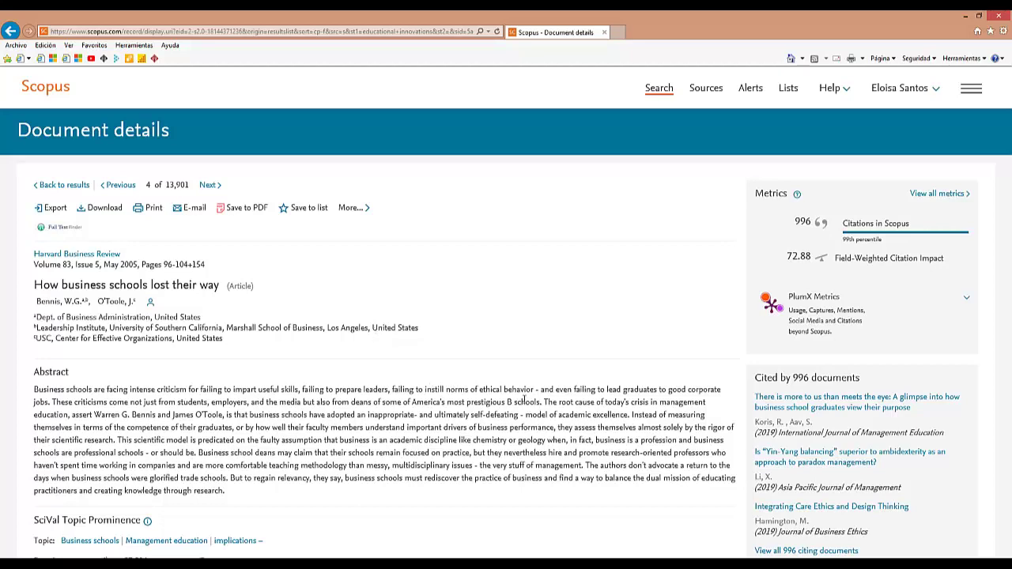
Create a citation alert for this document, with the frequency set to every month on the 2nd.
scroll(523, 399, "down", 3)
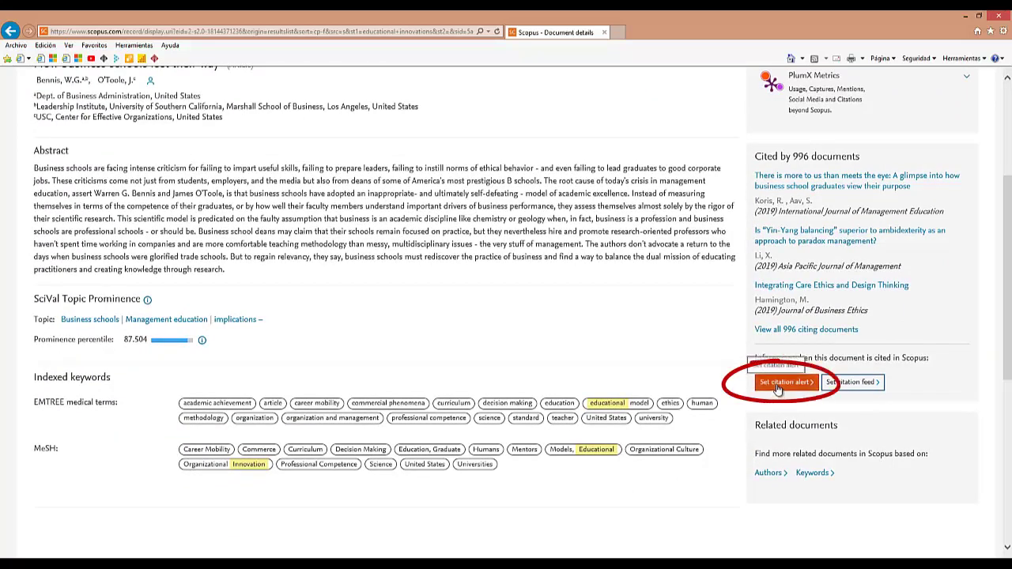
left_click(779, 384)
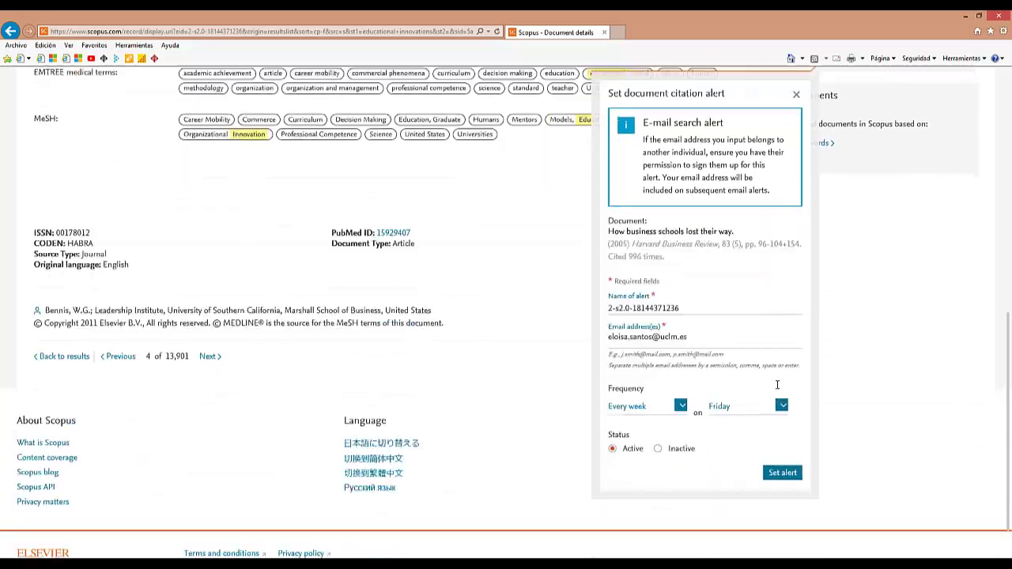
scroll(778, 384, "down", 1)
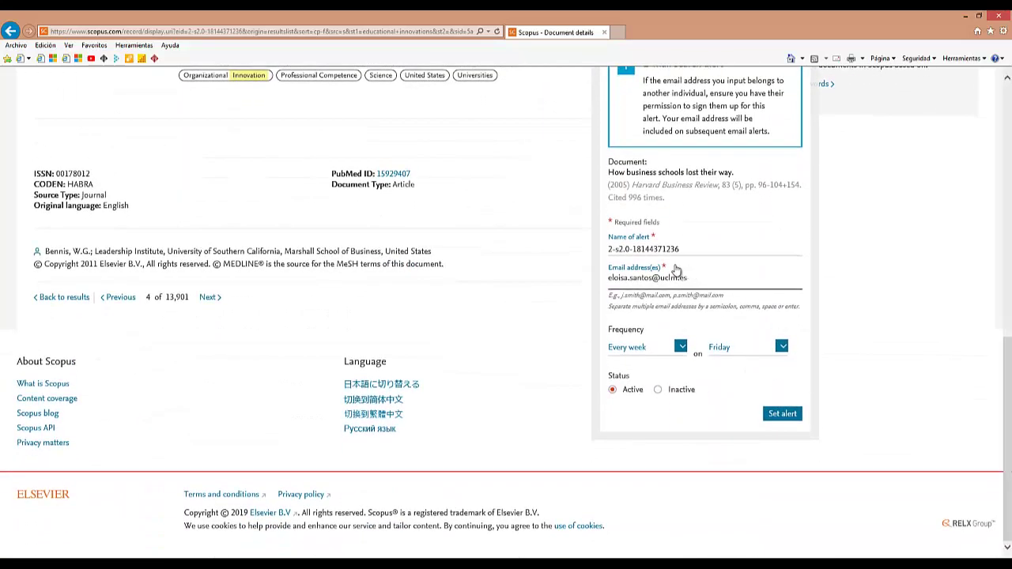
left_click(680, 346)
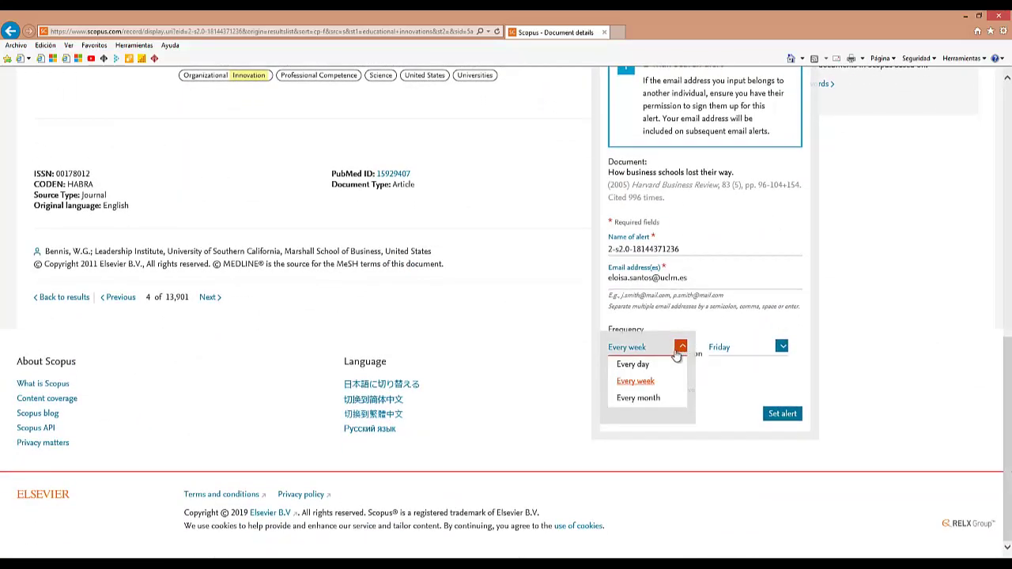
left_click(676, 398)
left_click(754, 346)
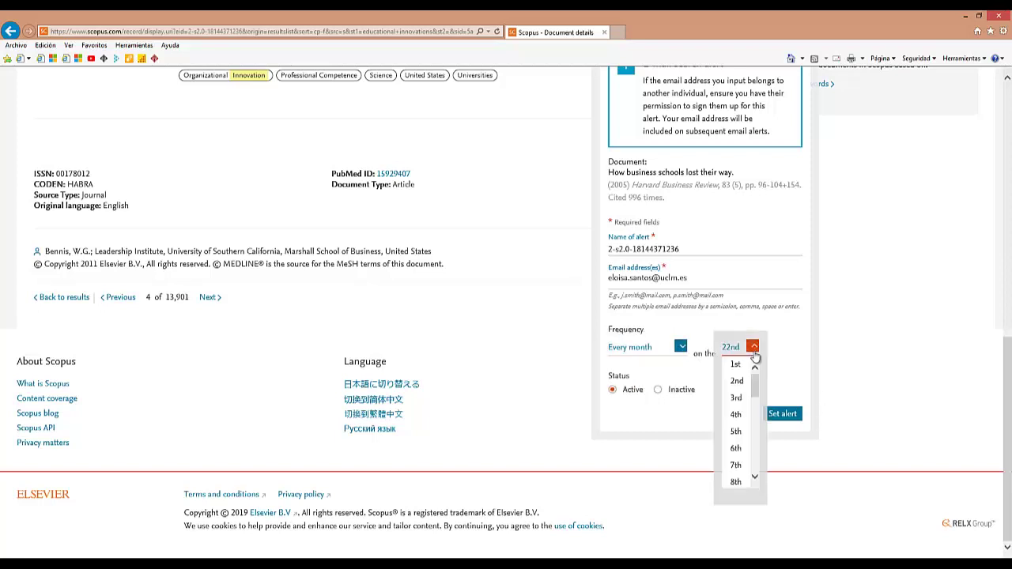
left_click(736, 383)
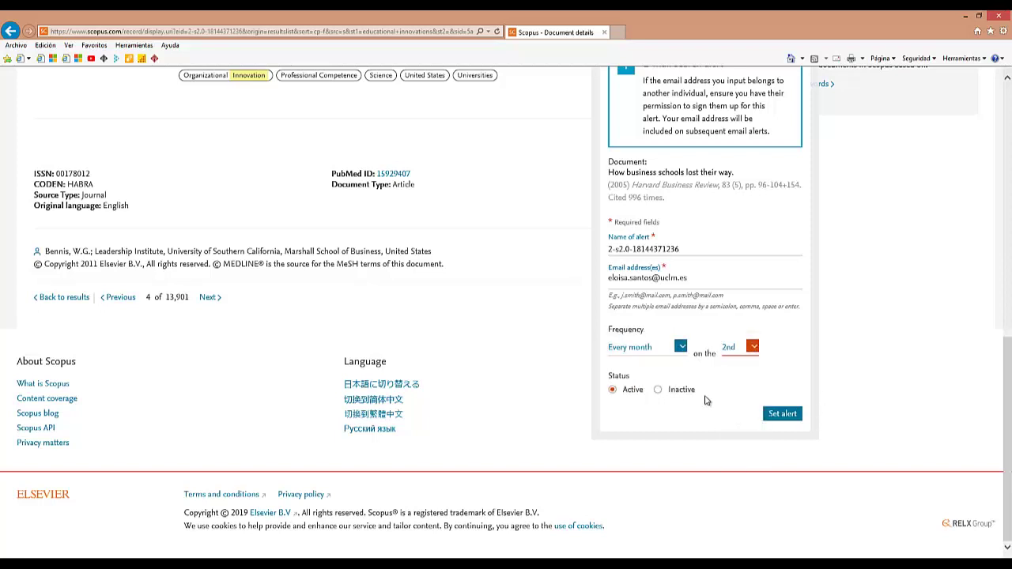
left_click(782, 415)
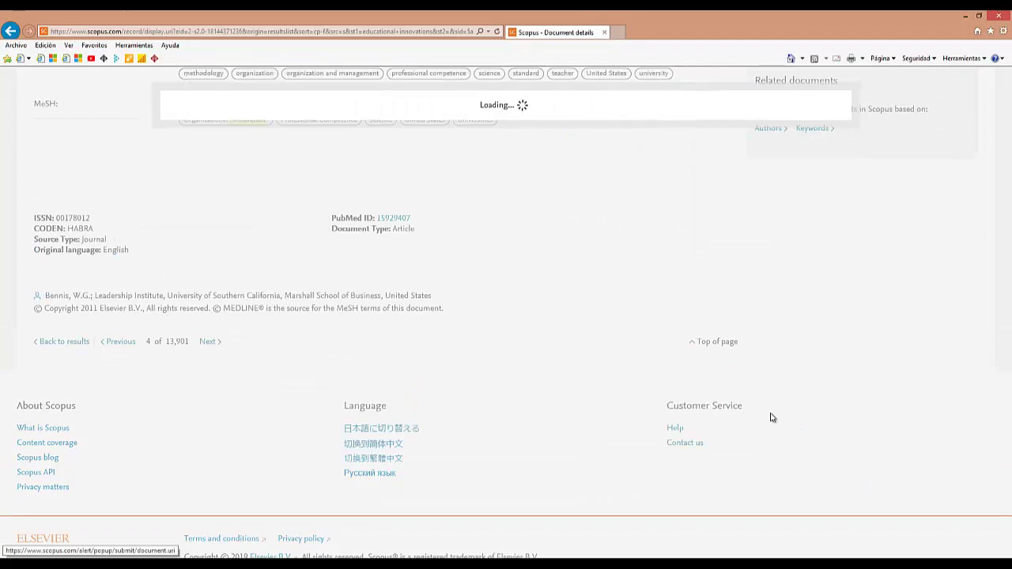